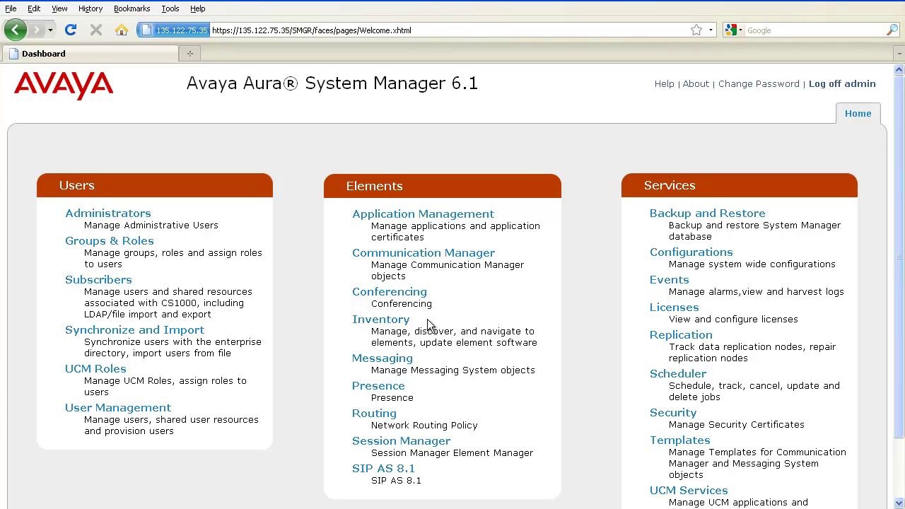
Begin a new entity under Inventory > Manage Elements and bring up its Type choices
left_click(403, 321)
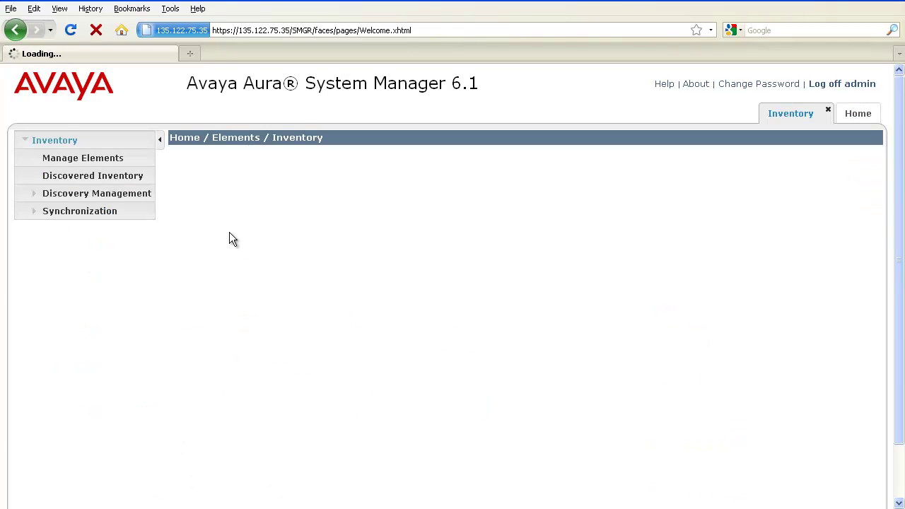
left_click(110, 164)
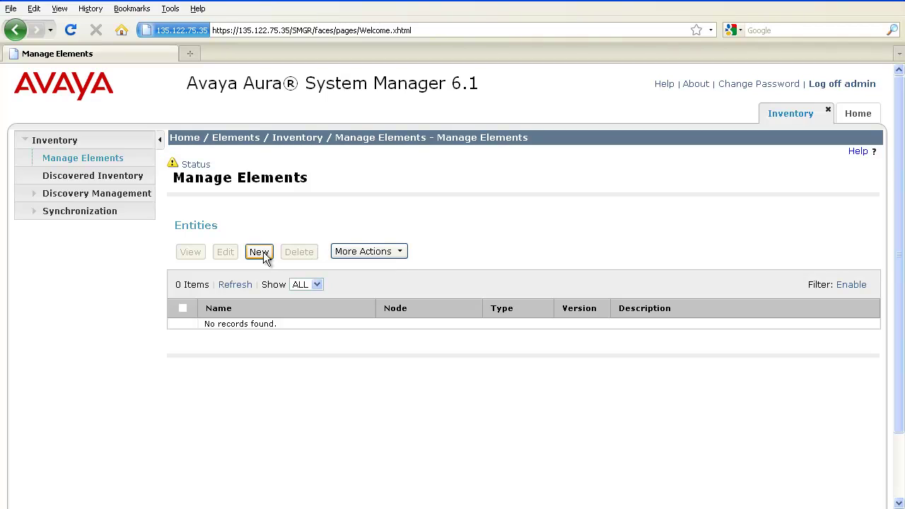
left_click(263, 257)
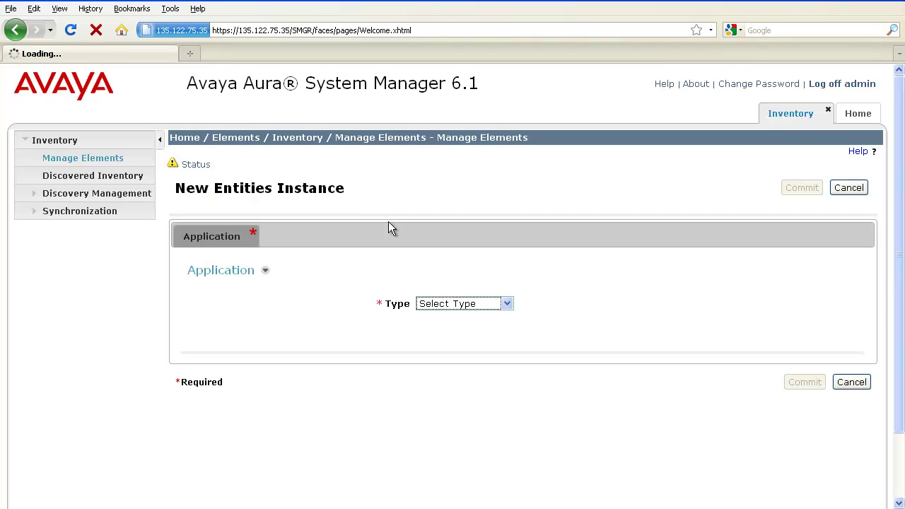
left_click(508, 303)
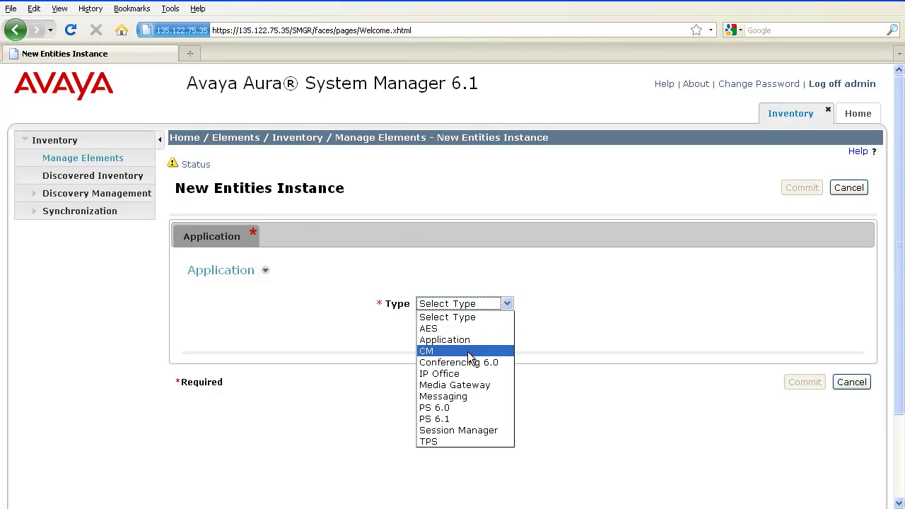
Make the entity type CM, named CM_cyclops, with node 135.122.75.42
left_click(466, 349)
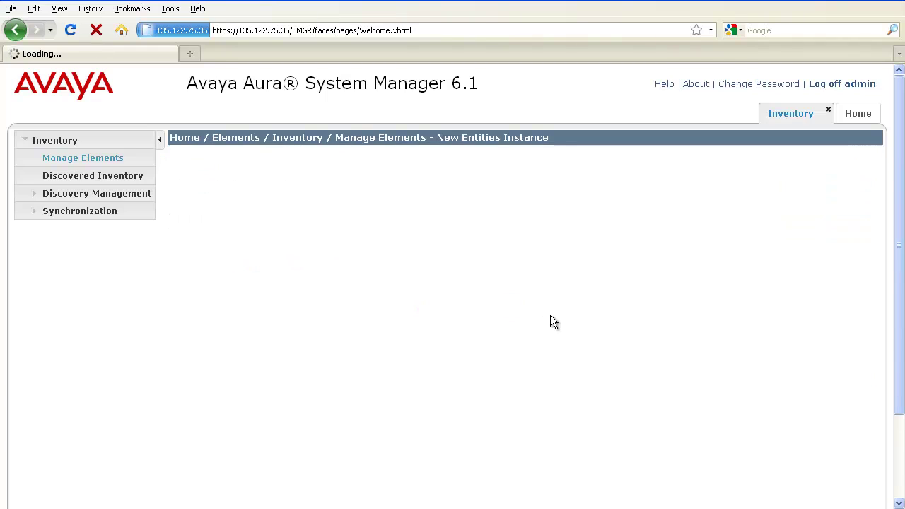
left_click(517, 298)
type("CM")
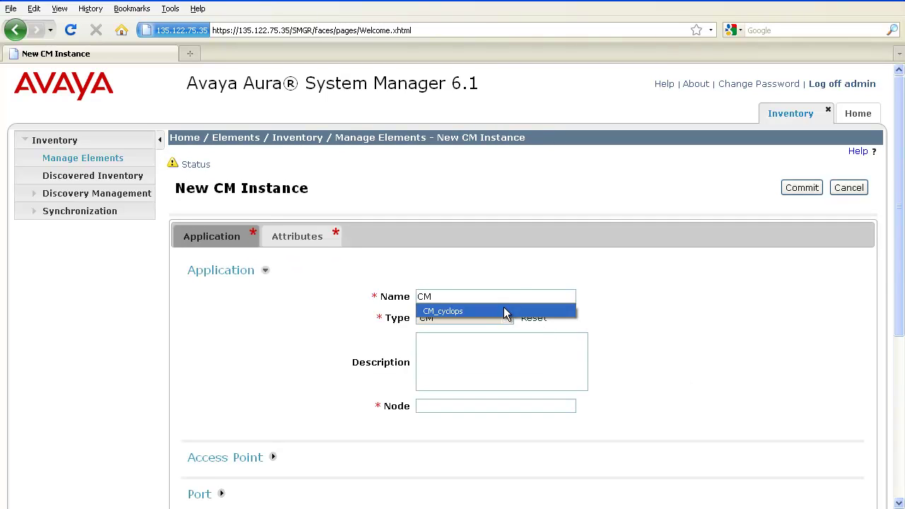
left_click(497, 312)
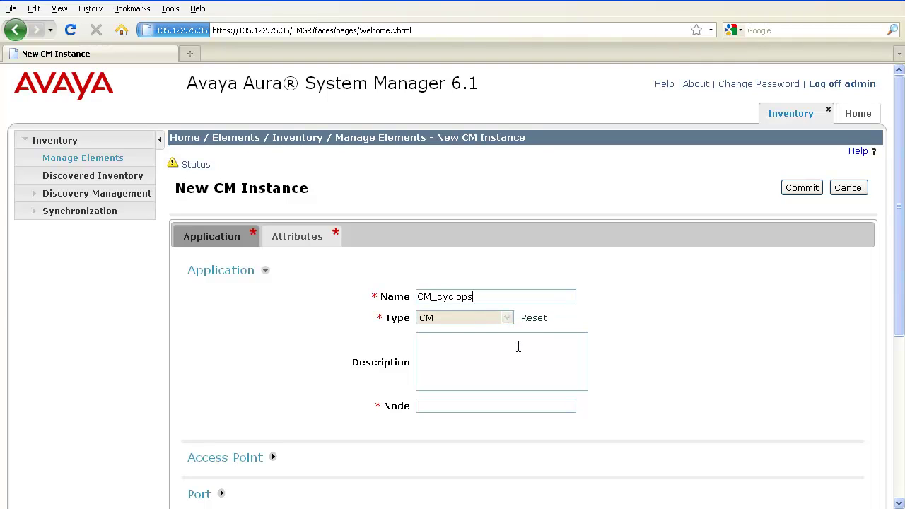
left_click(491, 405)
type("135")
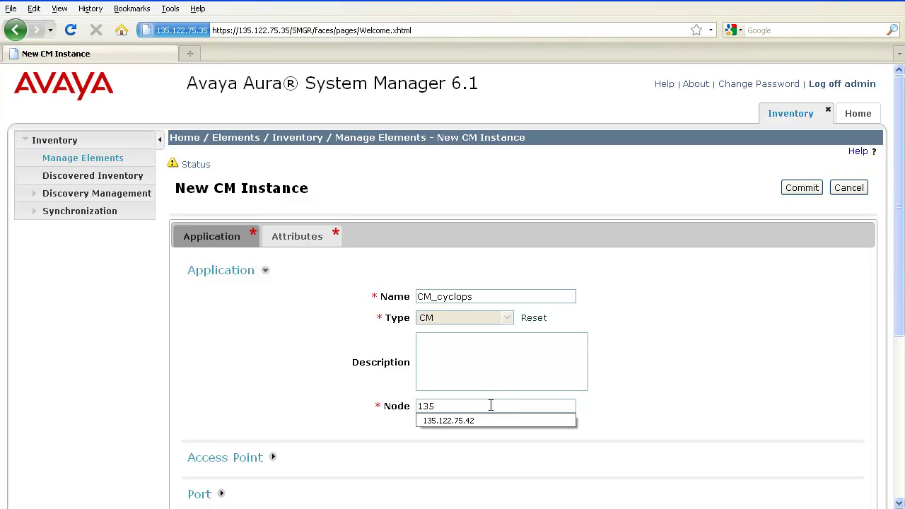
left_click(483, 421)
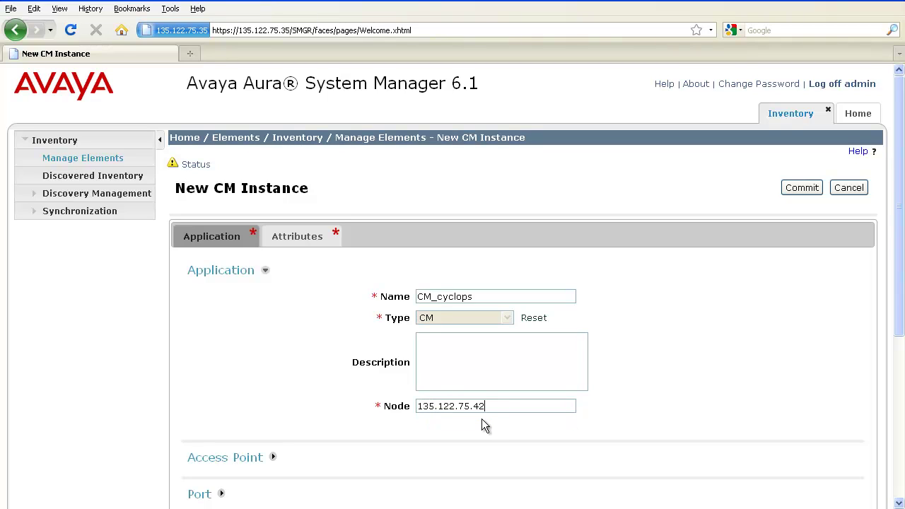
Set the CM login to ppminit, enter and confirm the password, and commit CM_cyclops
left_click(304, 240)
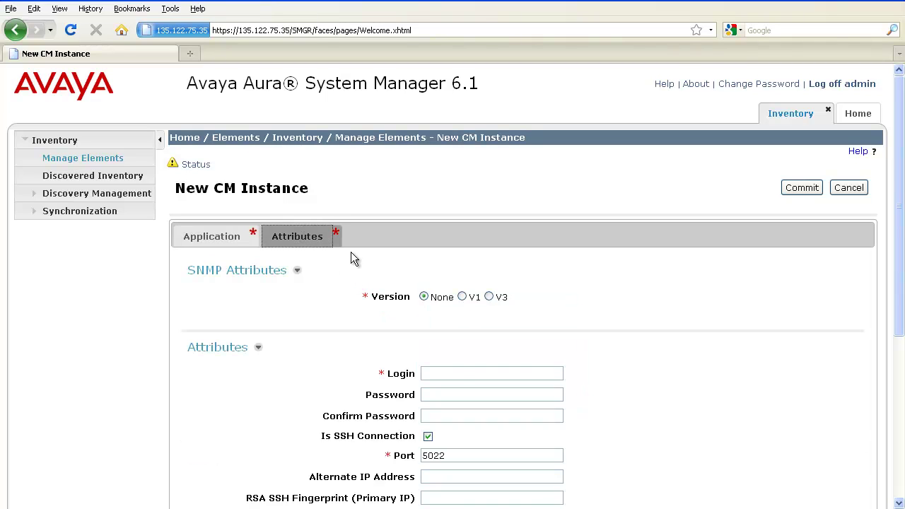
left_click(460, 376)
type("ppm")
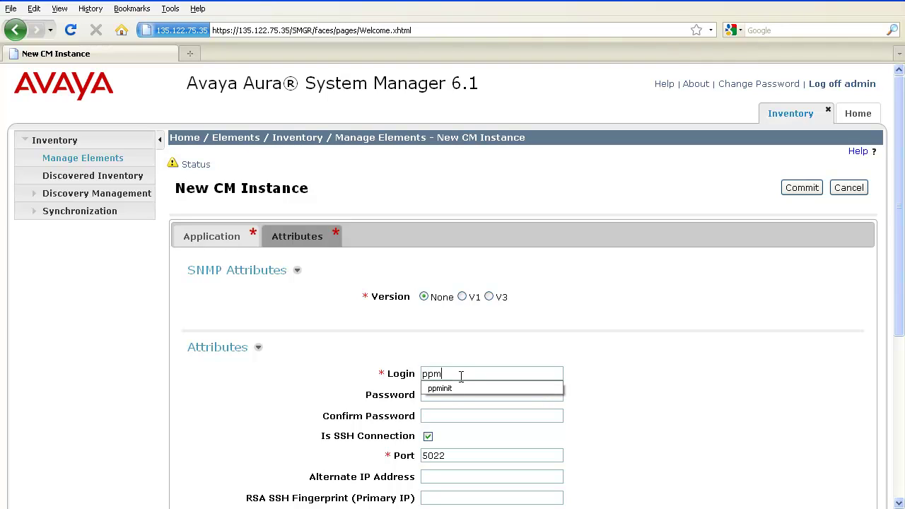
left_click(452, 390)
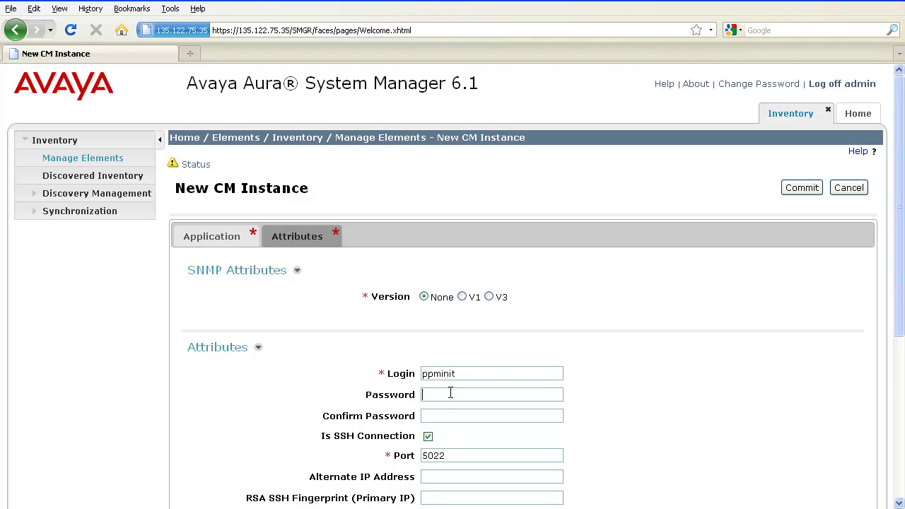
key("Tab")
left_click(789, 193)
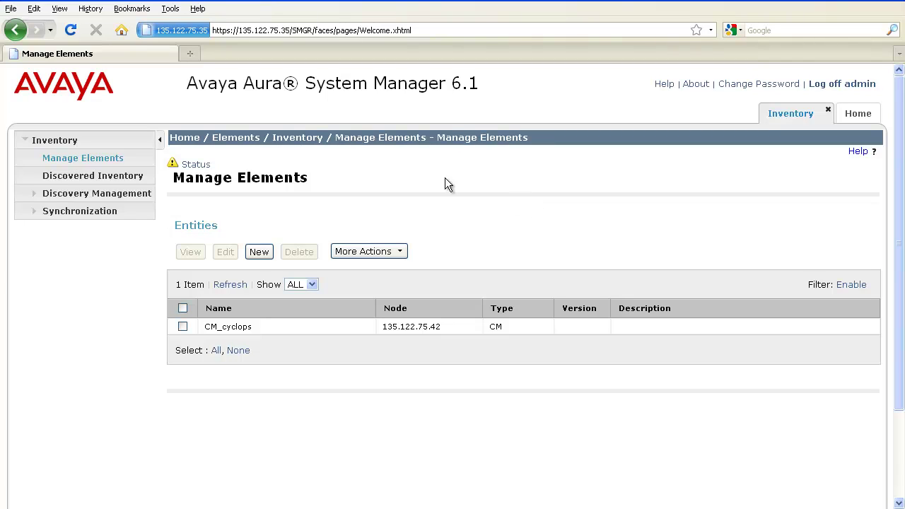
Go to Synchronization > Communication System to reach the Synchronize CM Data page
left_click(35, 212)
left_click(75, 236)
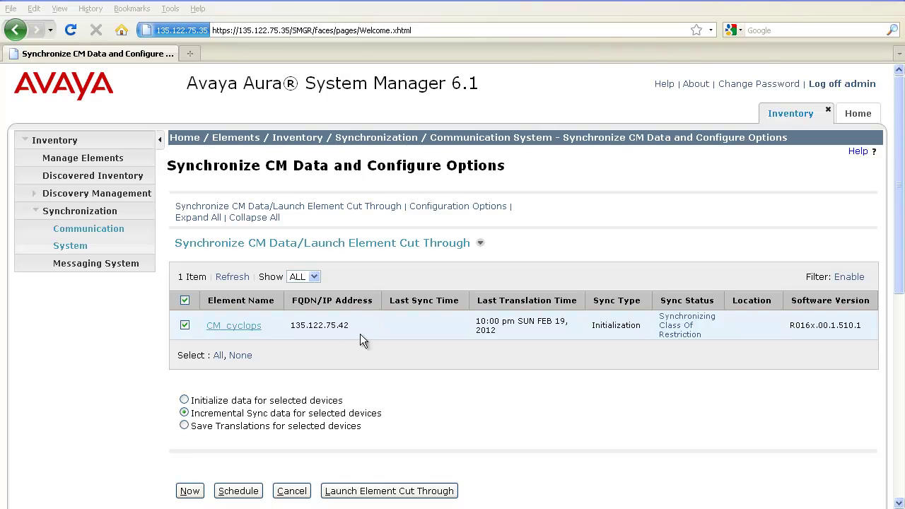
Refresh CM_cyclops's sync status and check it now reads Completed
left_click(238, 282)
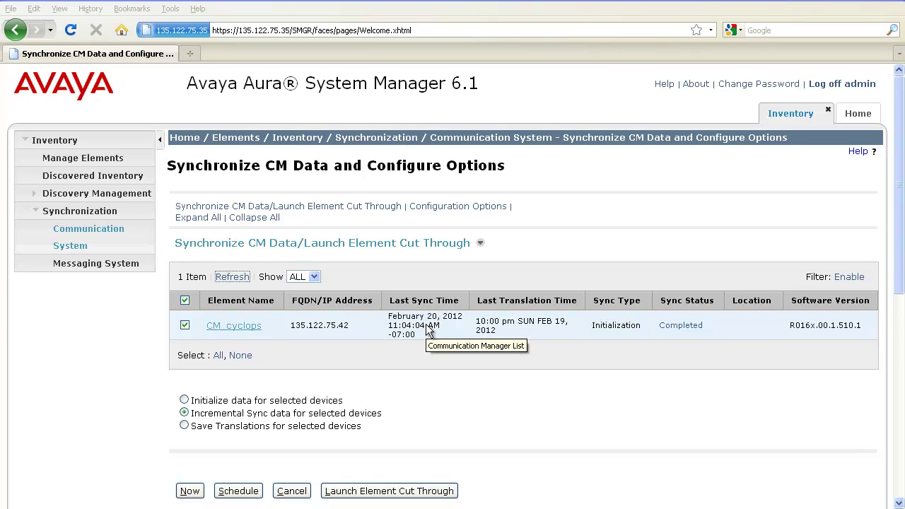
scroll(644, 400, "down", 1)
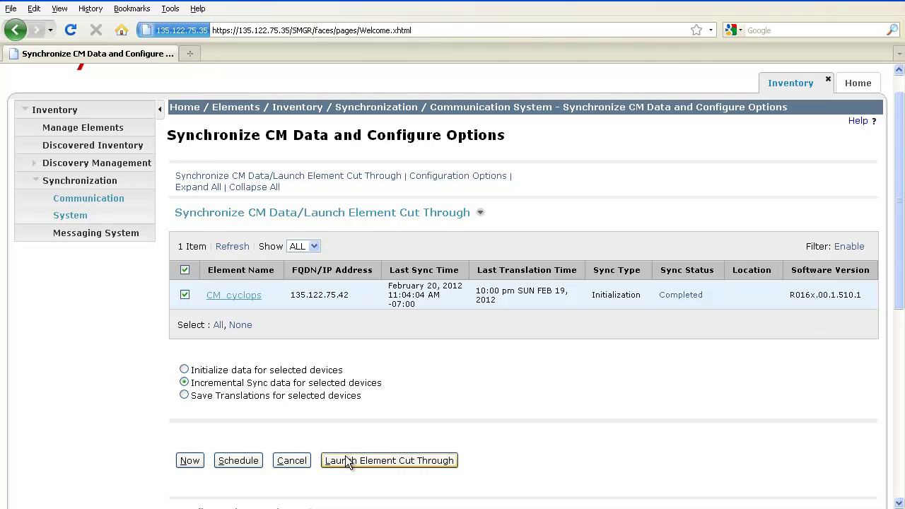
Run 'add station next' through Element Cut Through on CM_cyclops, giving extension 90000
left_click(347, 457)
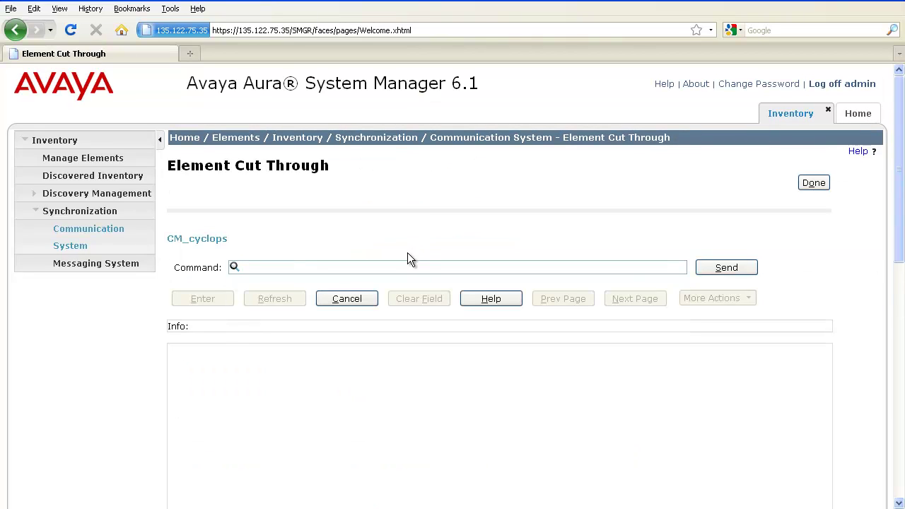
left_click(407, 267)
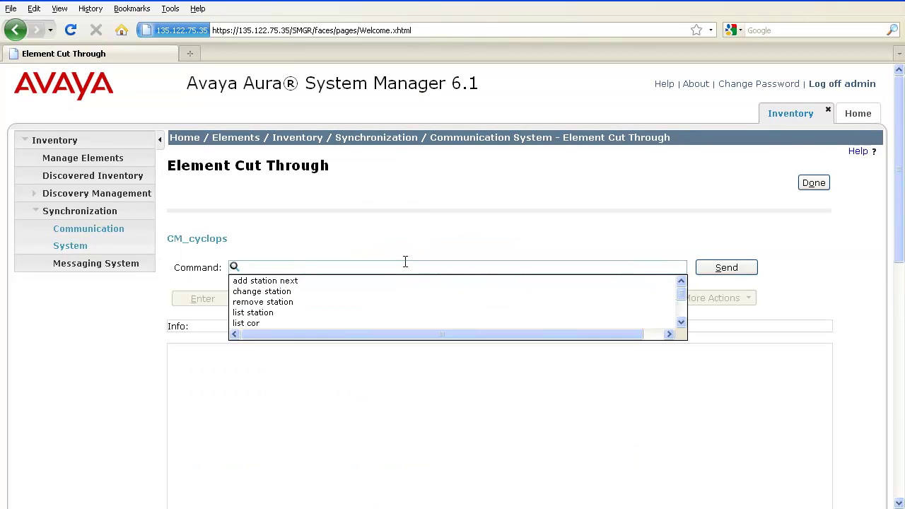
left_click(335, 281)
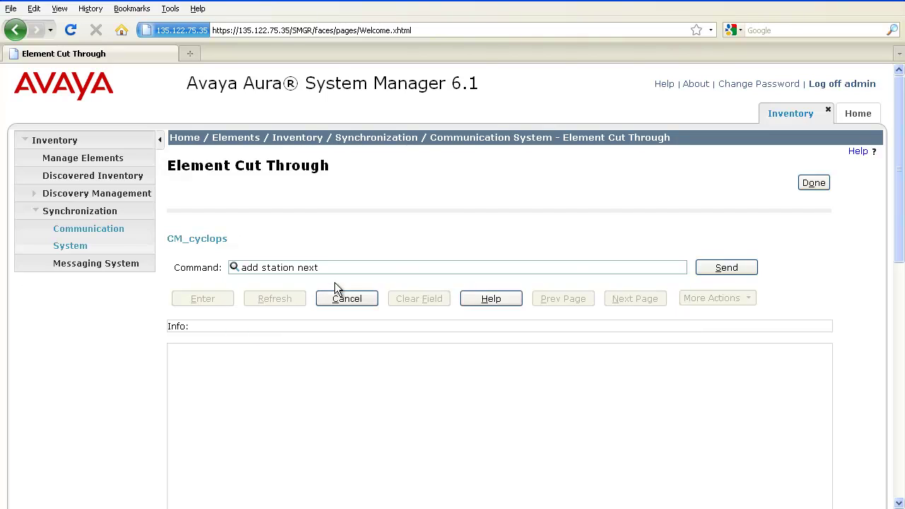
left_click(725, 270)
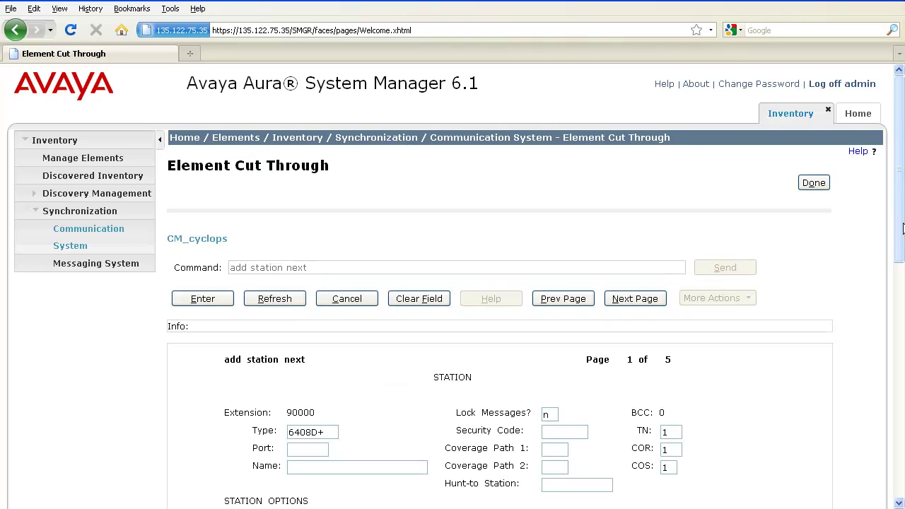
Scroll the add station form to review defaults such as 2-way speakerphone
left_click_drag(902, 229, 902, 382)
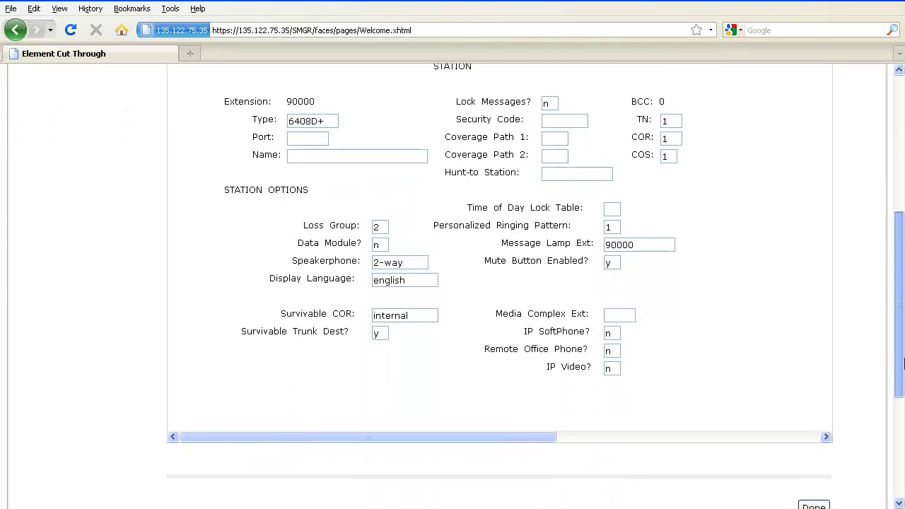